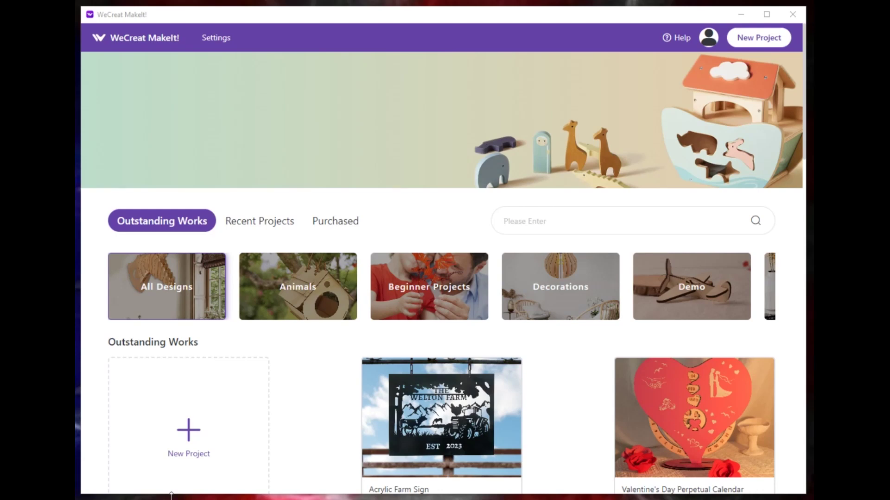
Step: Start a blank project and draw a small circle, about 23 × 24.6 mm, near the canvas top-left
left_click(195, 428)
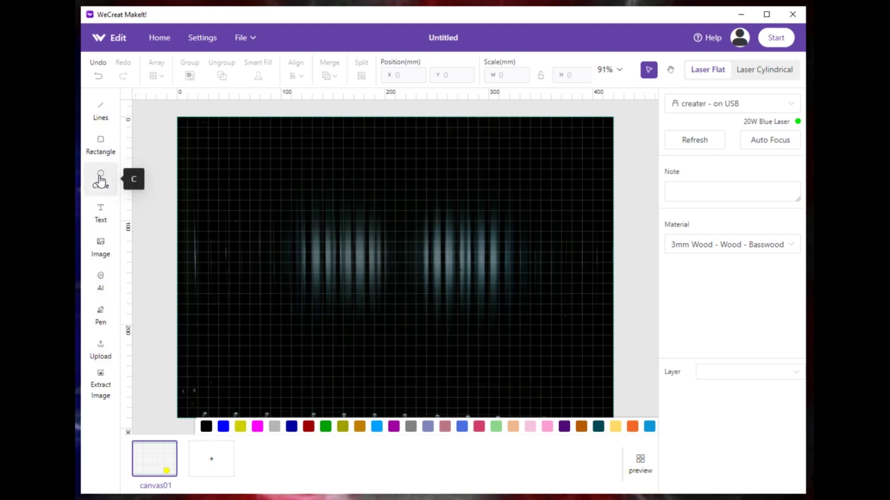
left_click(100, 181)
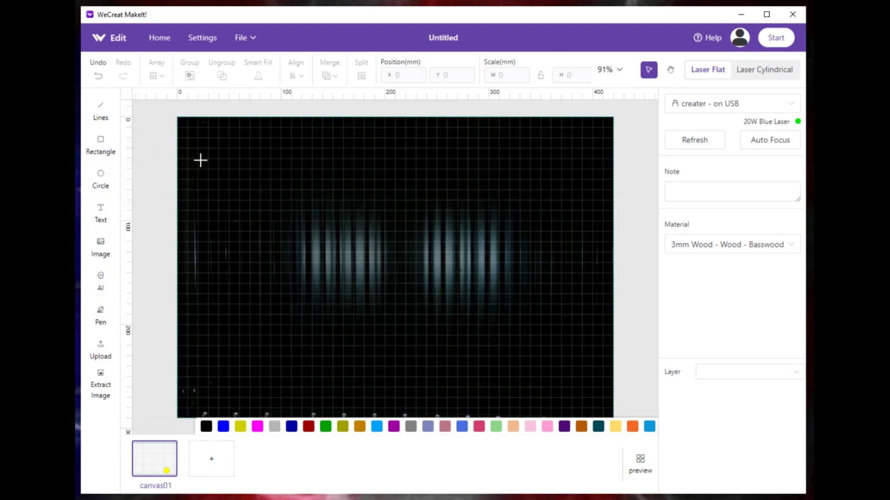
left_click_drag(221, 148, 245, 174)
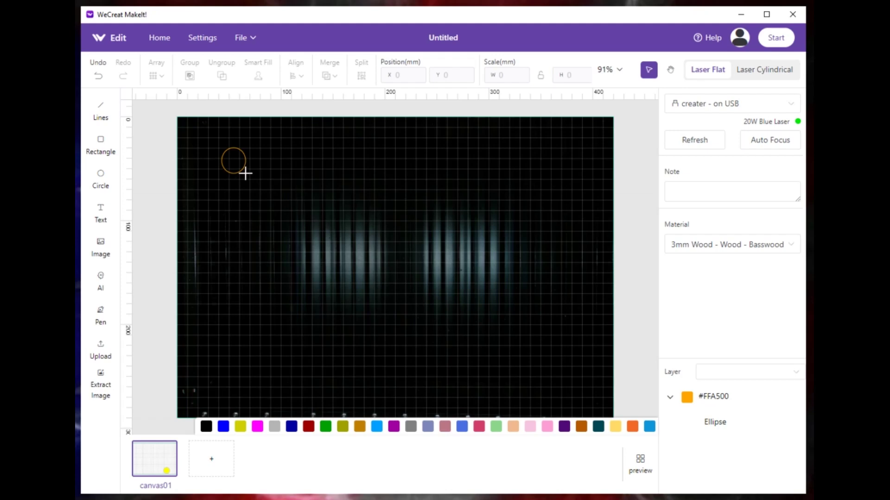
left_click_drag(245, 173, 246, 174)
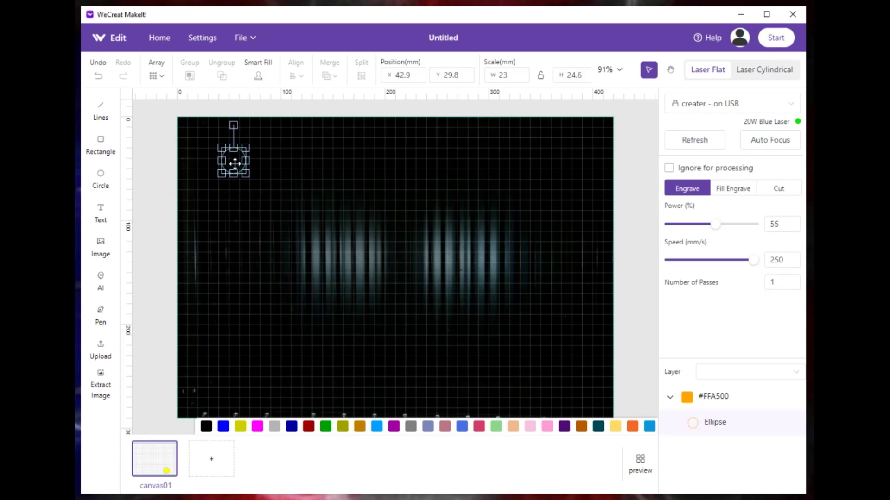
Step: Turn the circle into a 5×5 Material Testing Array with power 10–100%, speed 10–600 mm/s, and 3 mm spacing
left_click(155, 76)
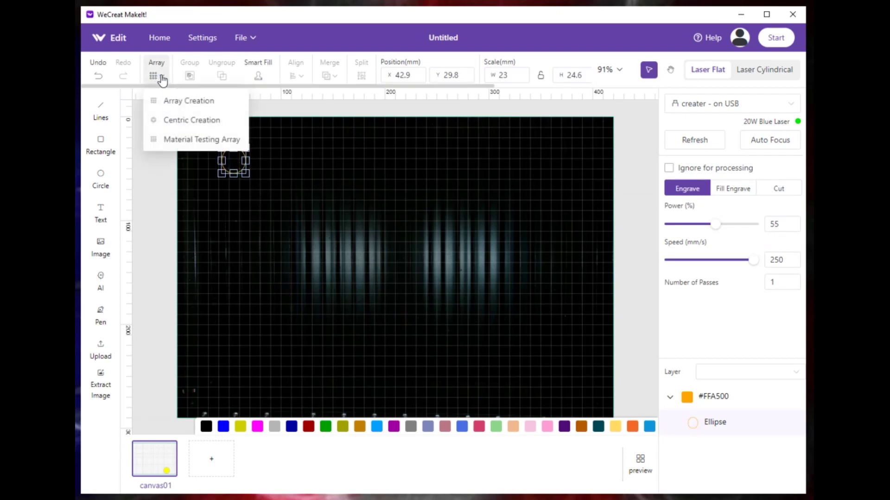
left_click(174, 141)
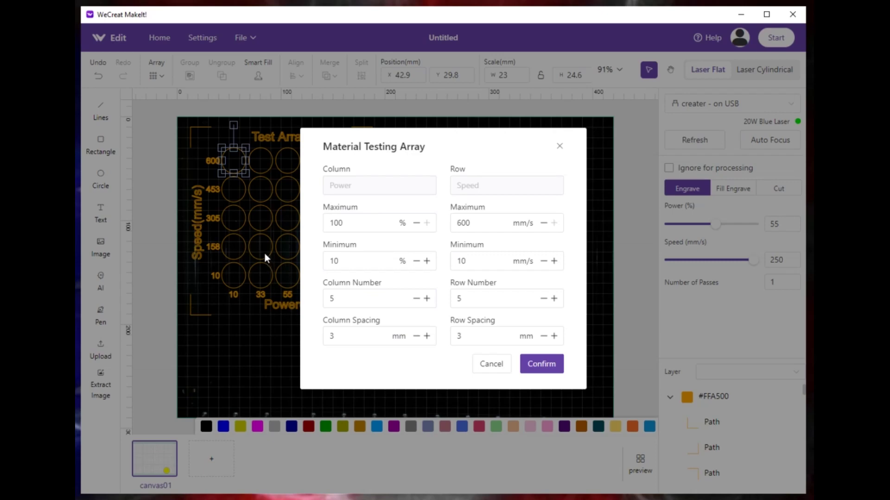
left_click(542, 366)
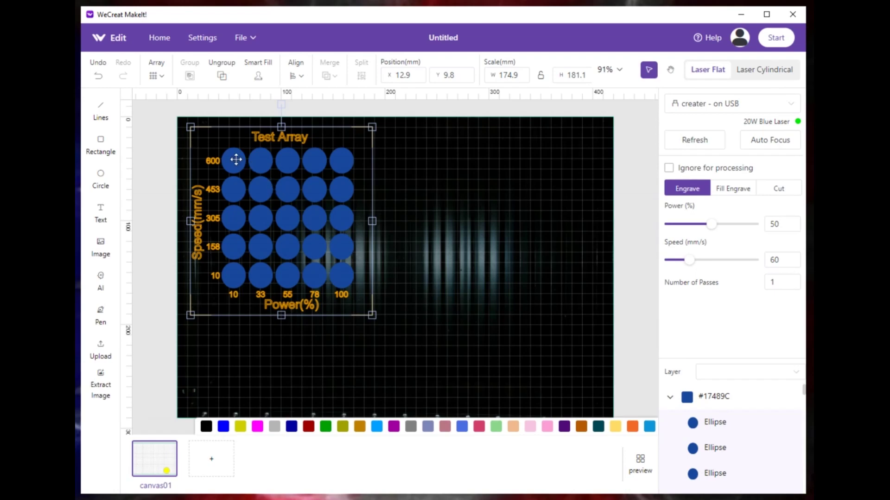
left_click_drag(234, 159, 354, 182)
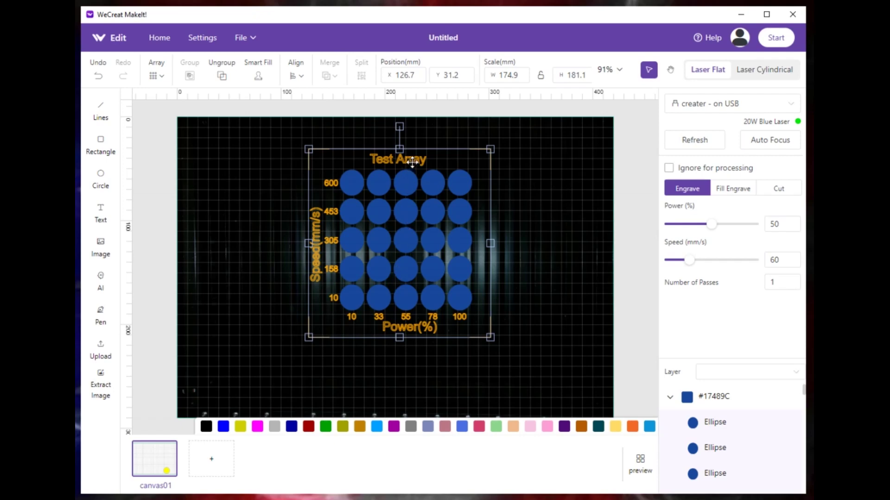
Step: Place the test array at X 120.1, Y 38.8 mm and ungroup it
mouse_move(413, 189)
left_mouse_down()
mouse_move(349, 193)
mouse_move(438, 194)
mouse_move(405, 196)
left_mouse_up()
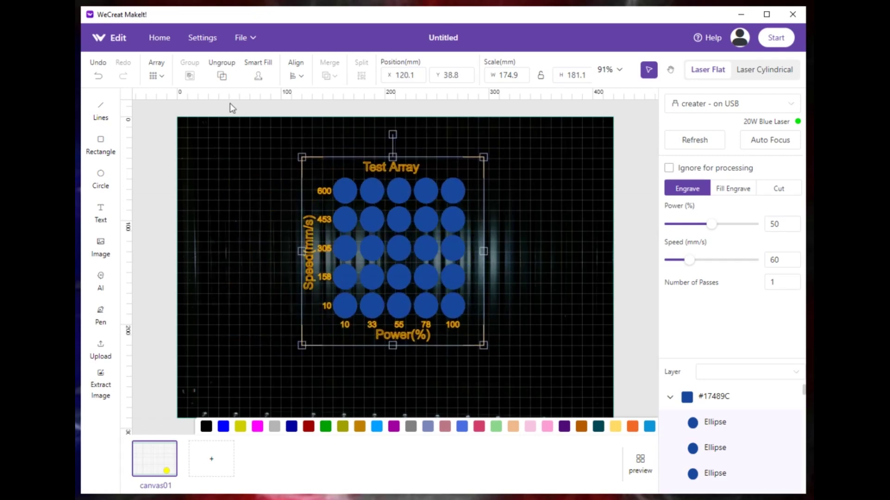
left_click(227, 75)
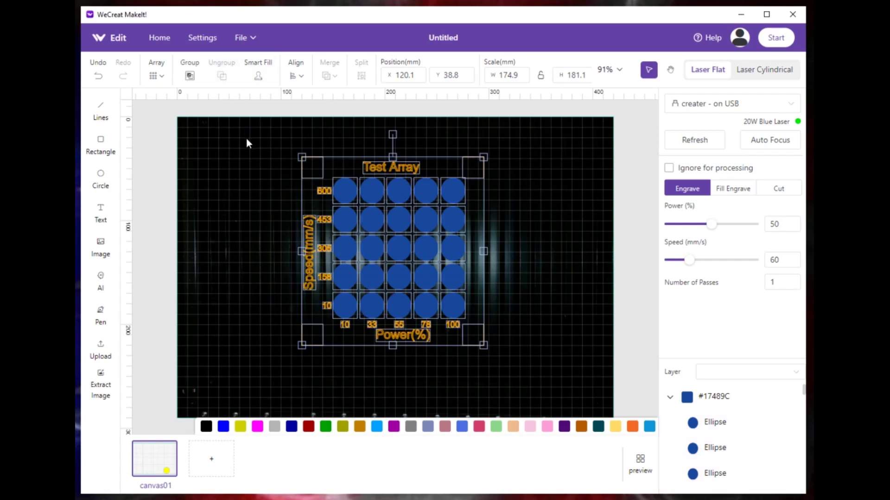
Step: Replace the 'Test Array' title with 'Wood 3mm' and group all circles and labels into one 174.9 × 181.1 mm object
left_click(357, 166)
double_click(357, 167)
double_click(369, 165)
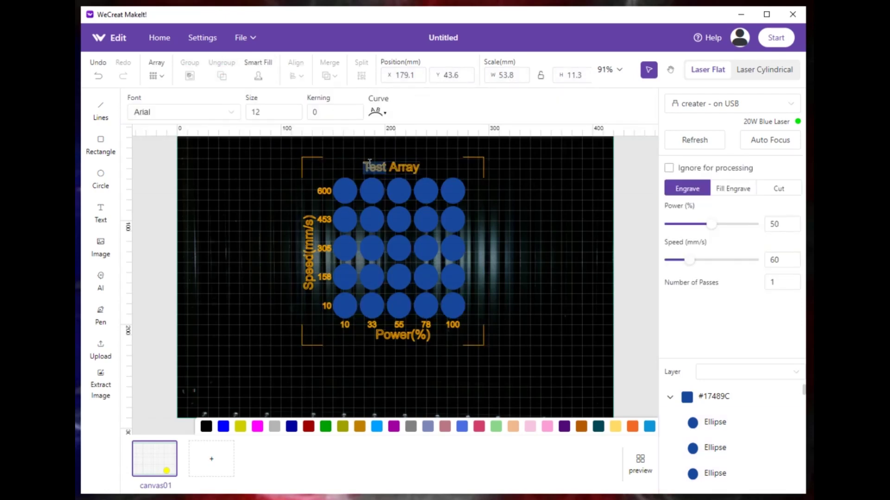
key("Escape")
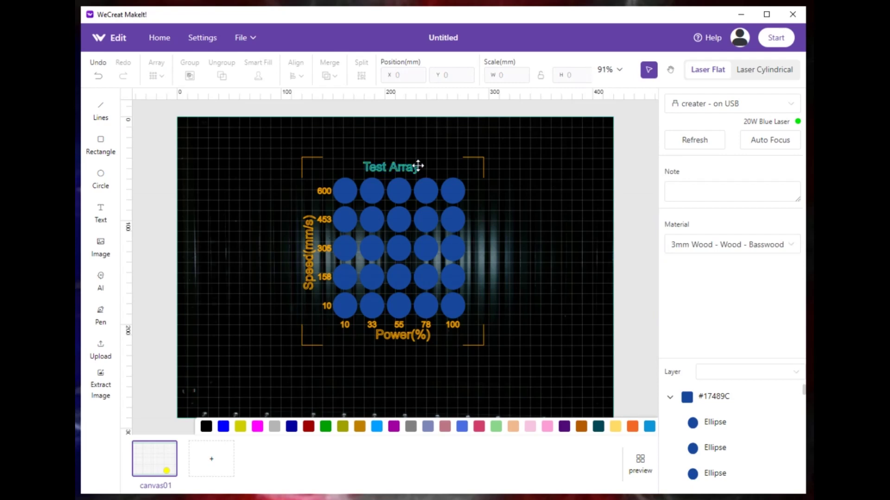
left_click(419, 166)
left_click_drag(419, 165, 360, 160)
double_click(410, 164)
type("Wood")
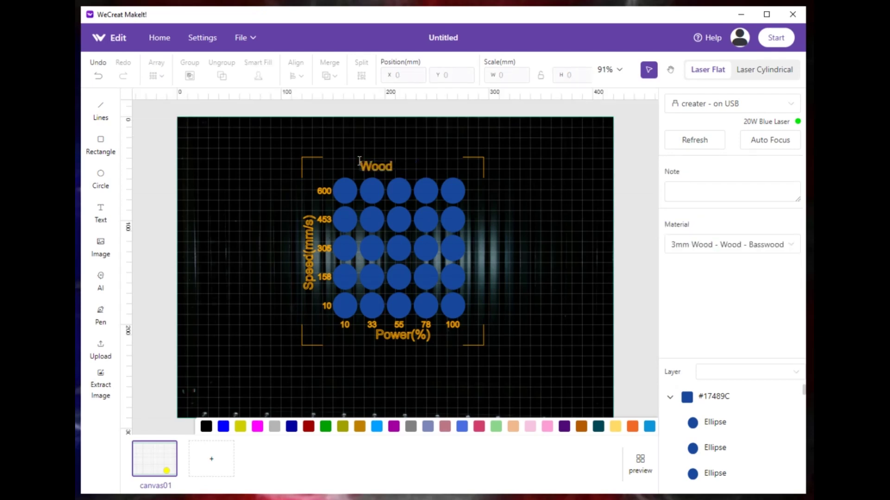
type(" 3mm")
left_click_drag(263, 129, 499, 373)
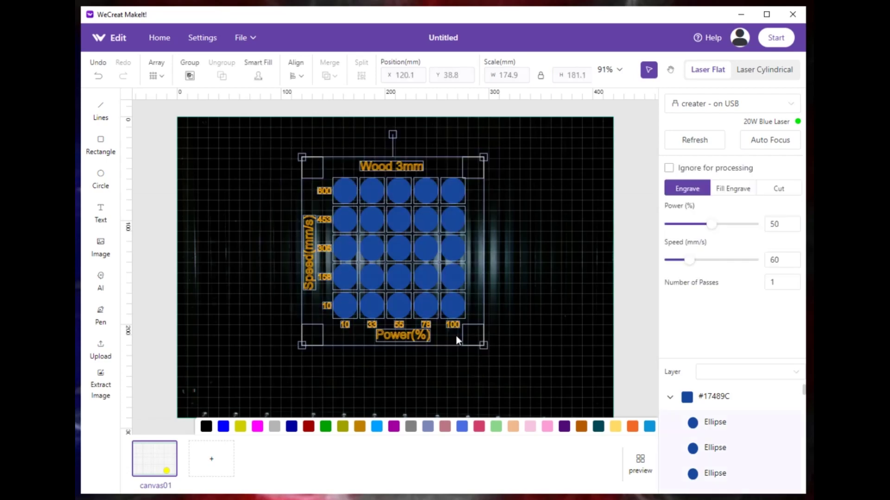
left_click(190, 76)
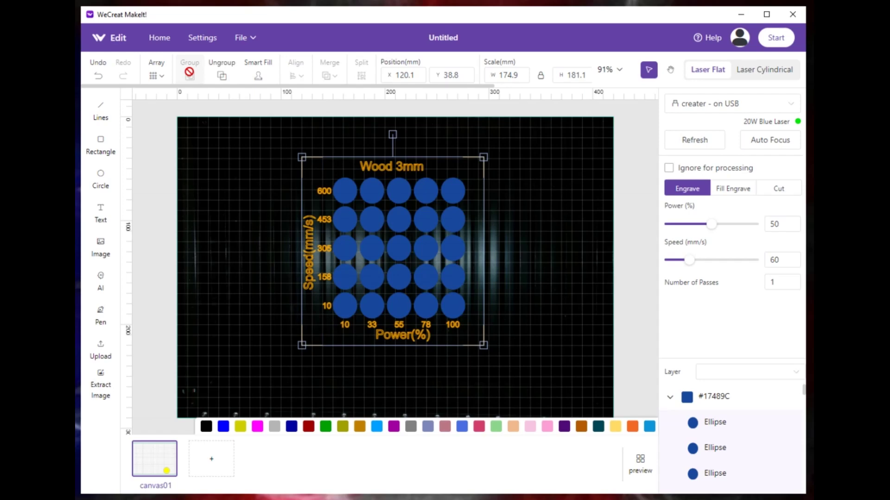
Step: Refresh the camera image, then shrink the array and move it to the wood piece's top-left
left_click(189, 72)
left_click(685, 140)
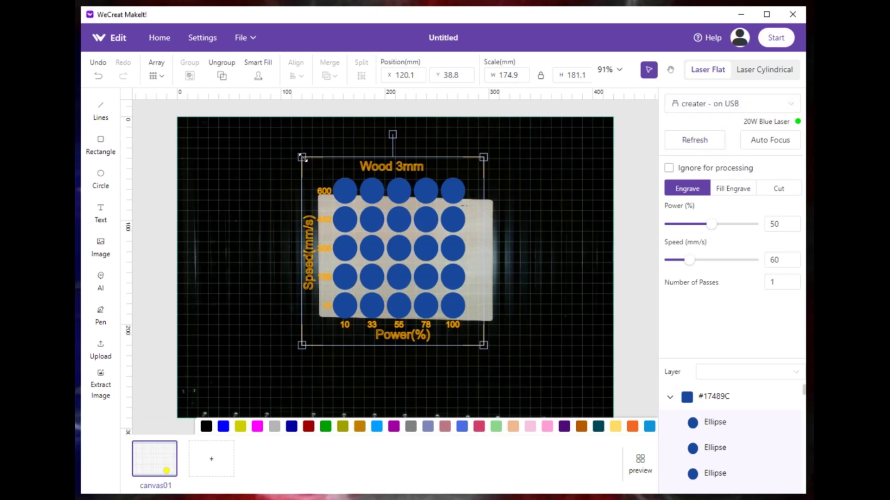
left_click_drag(301, 157, 416, 260)
left_click_drag(450, 301, 365, 236)
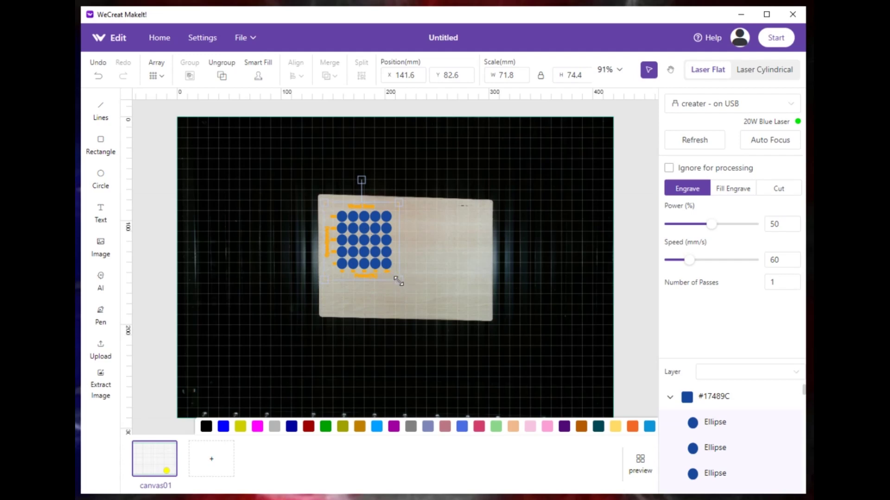
Step: Fit the array to 71.8 × 74.3 mm at X 144.8, Y 79.5 on the wood, and start auto focus
left_click_drag(398, 282, 581, 378)
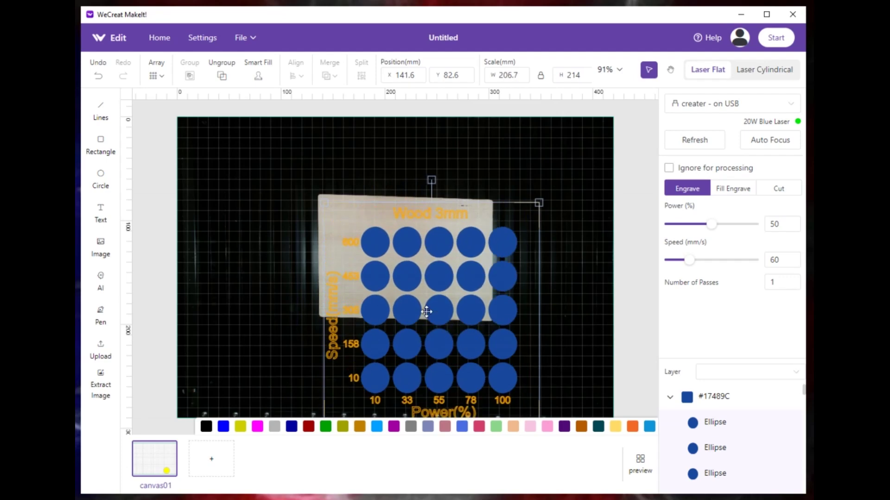
left_click_drag(426, 311, 370, 246)
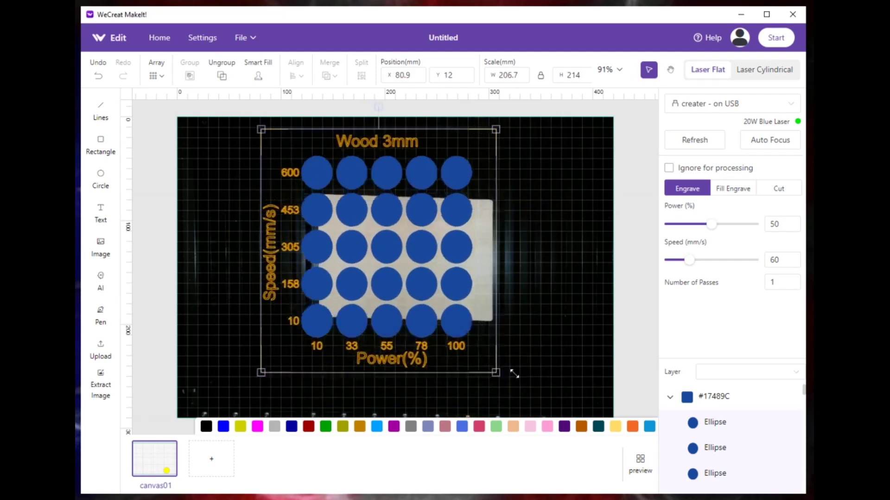
left_click_drag(514, 374, 553, 393)
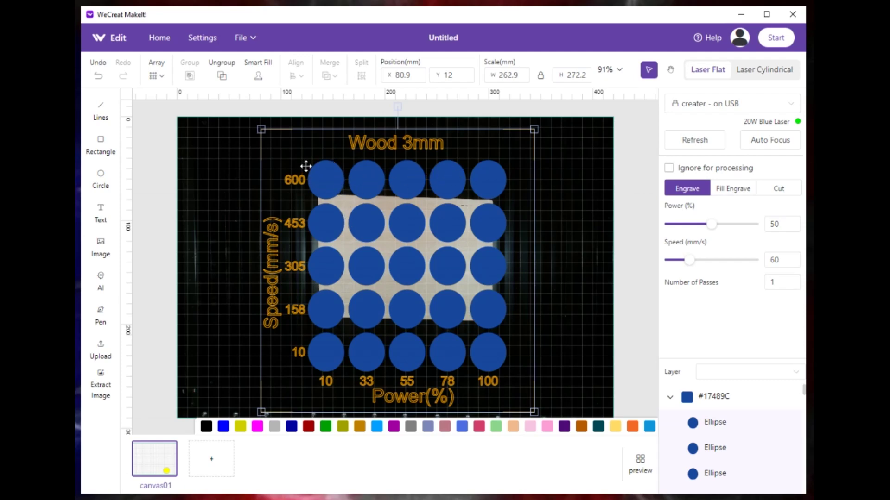
left_click_drag(260, 131, 447, 320)
left_click_drag(482, 364, 366, 242)
left_click_drag(414, 289, 398, 279)
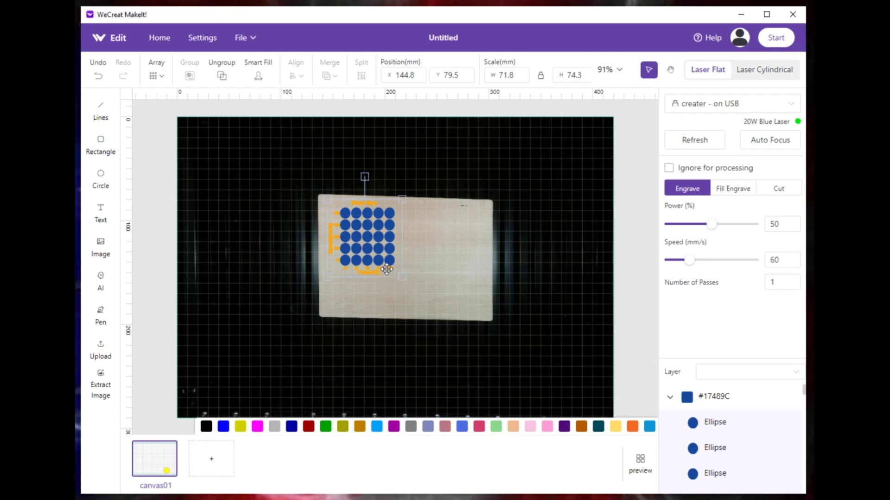
left_click(763, 144)
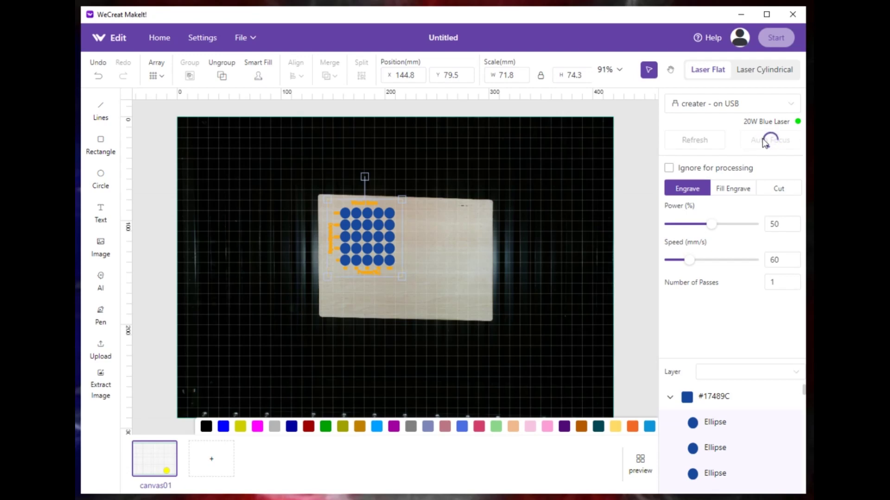
Step: Run Auto Focus from the right-hand device panel so the laser focuses on the wood
left_click(764, 141)
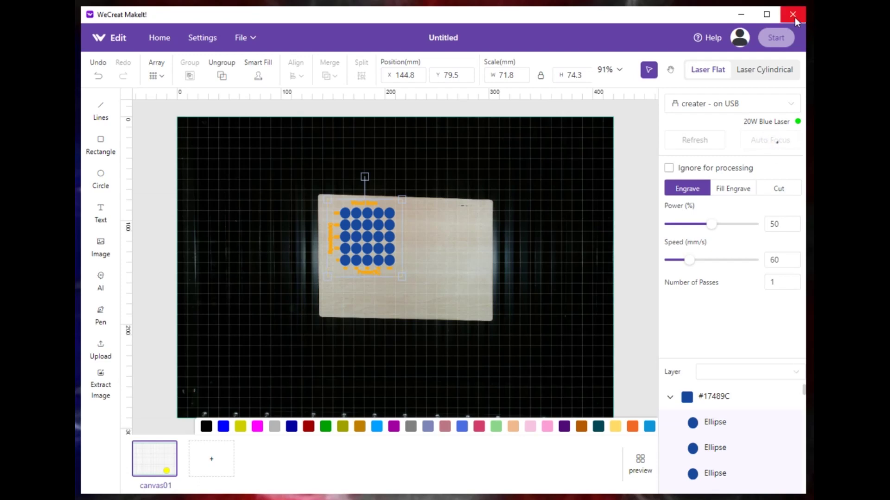